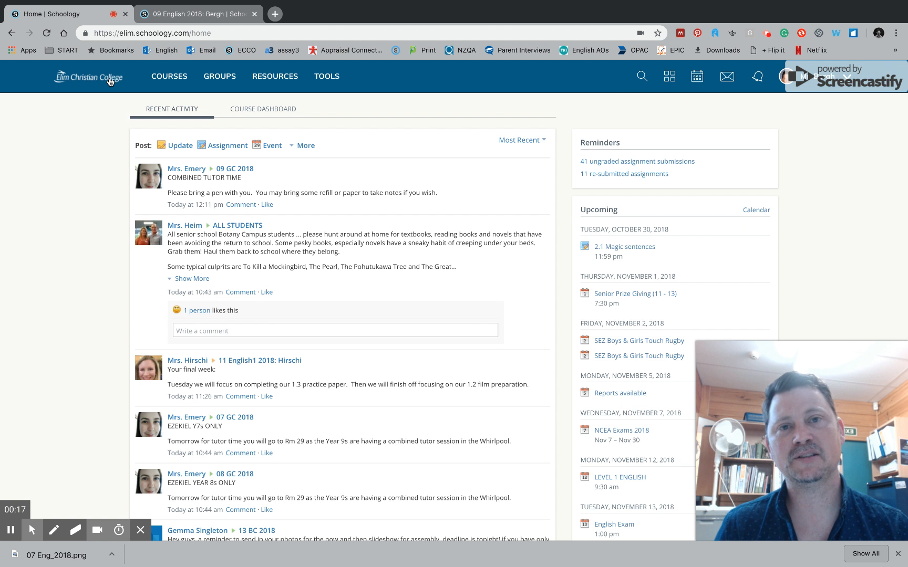
- Open the 09 ENG course tile from the Courses list
left_click(169, 77)
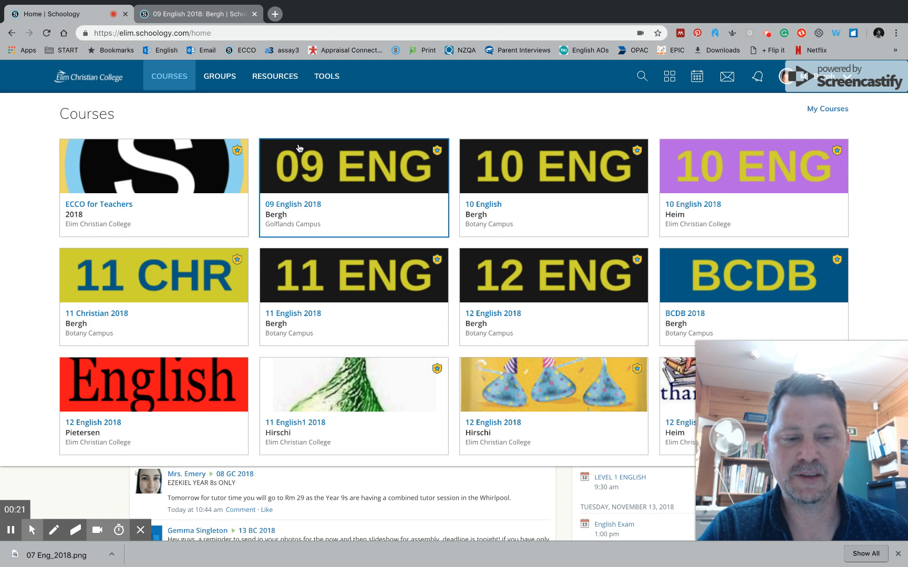
left_click(361, 185)
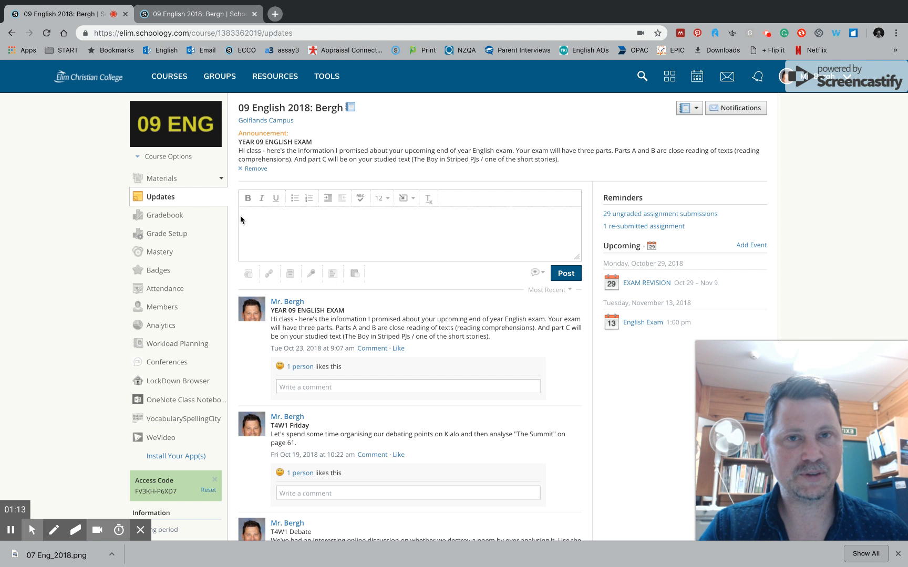
- Open the 09 English 2018 Gradebook from the course sidebar
left_click(163, 220)
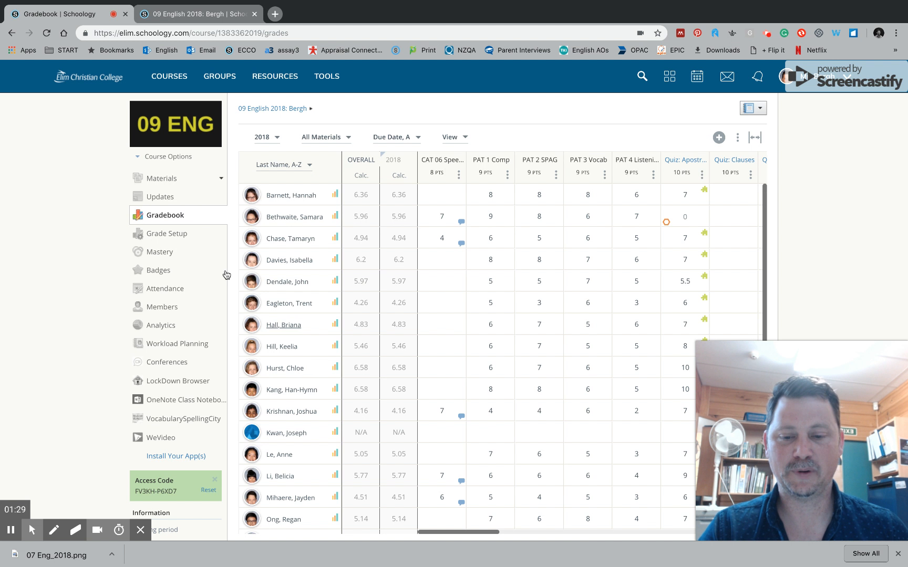
- Open the first student's grade report and collapse PATs through 06 Public speaking
left_click(334, 196)
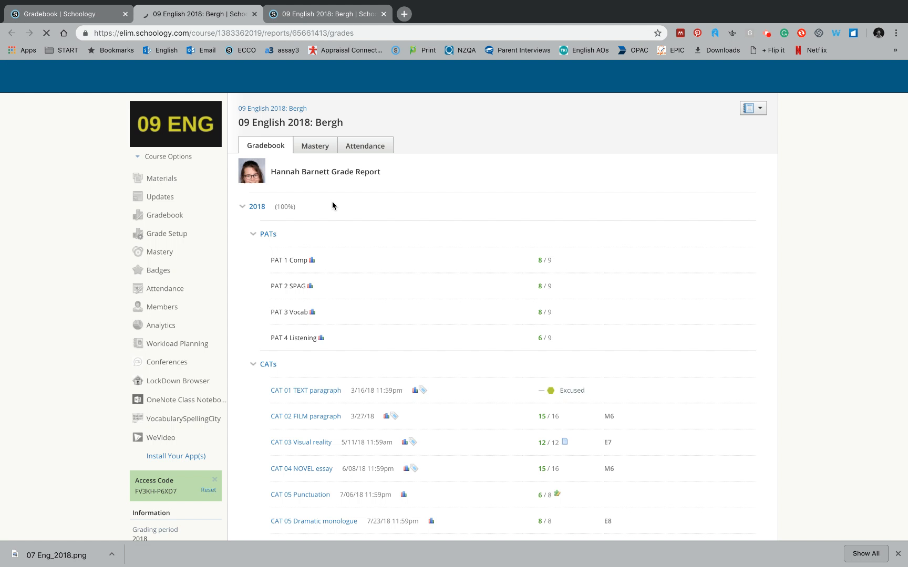
left_click(252, 234)
left_click(253, 261)
left_click(253, 286)
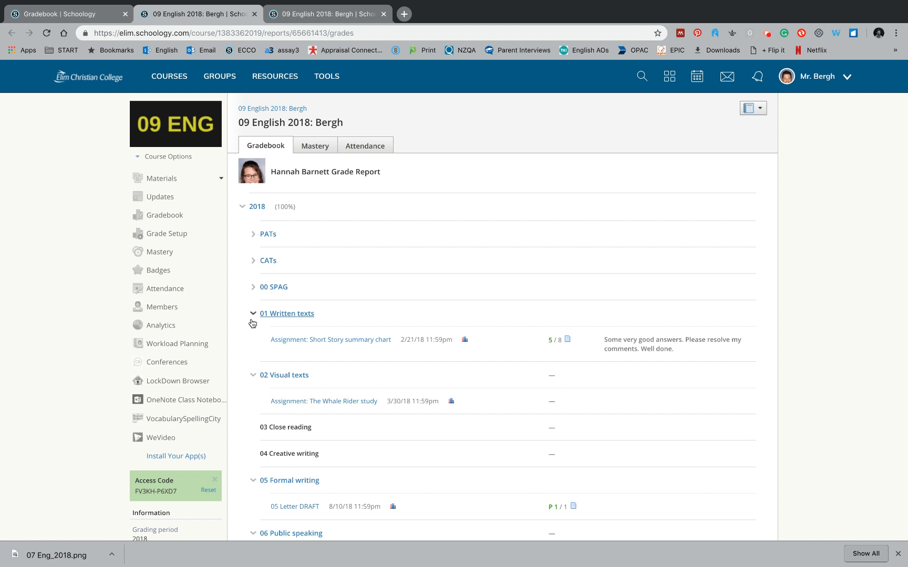
left_click(253, 315)
left_click(253, 340)
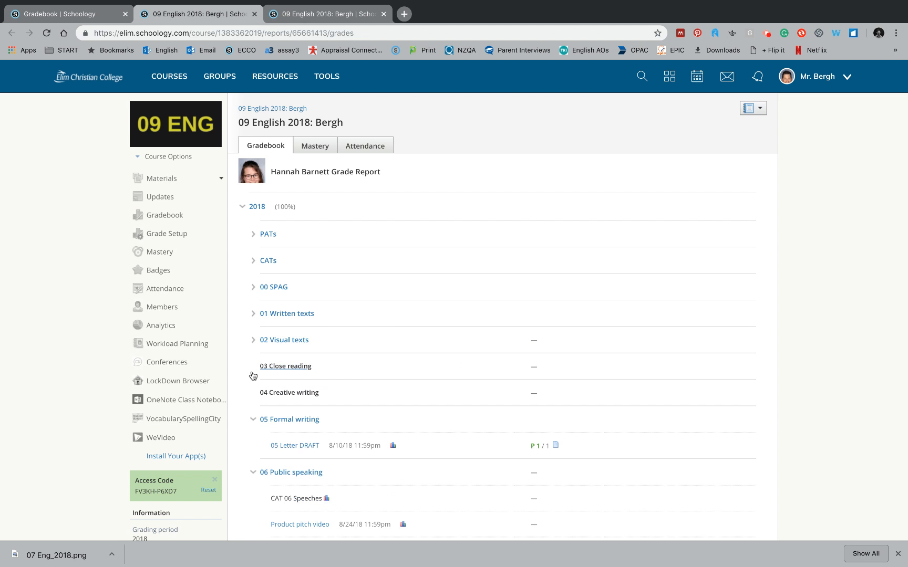
left_click(253, 420)
left_click(252, 444)
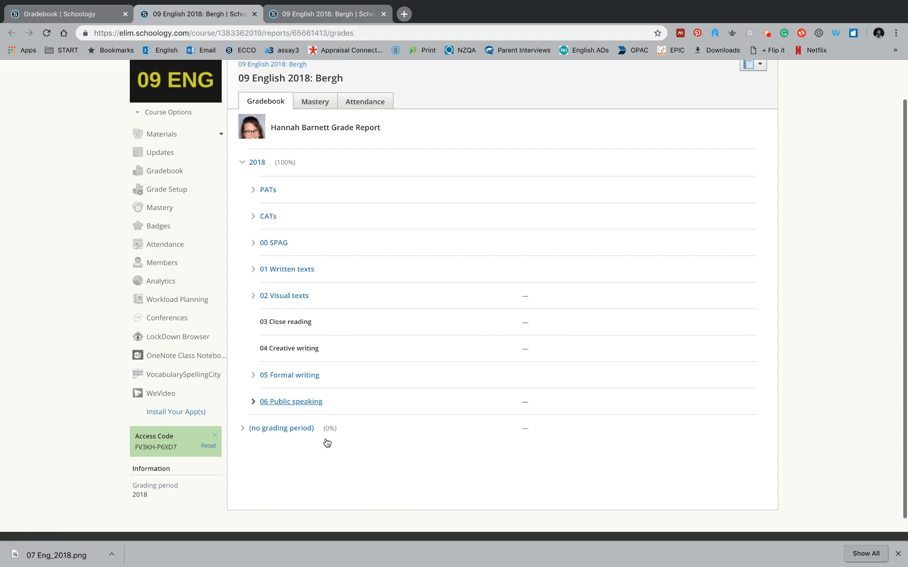
scroll(327, 442, "down", 1)
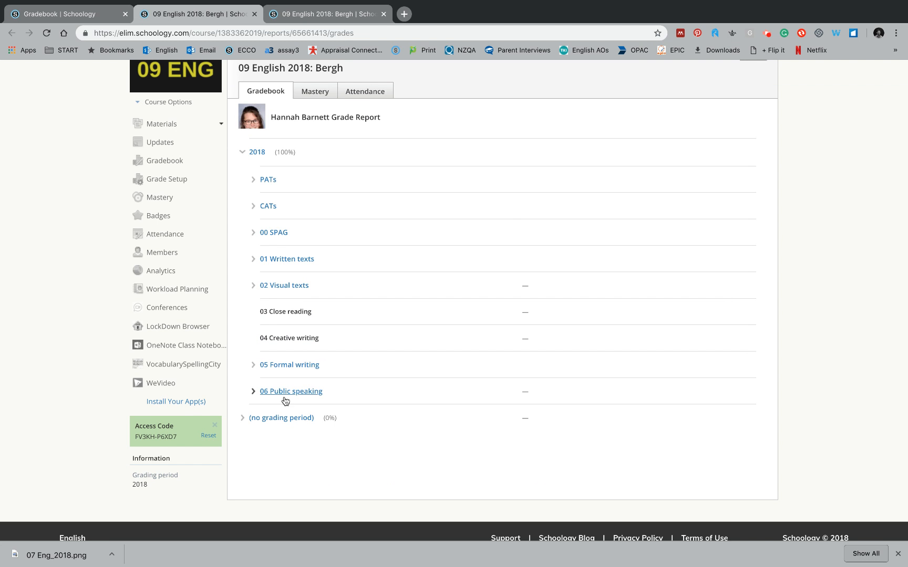
- Expand 06 Public speaking and 05 Formal writing to view their assignments, then collapse them
left_click(254, 392)
scroll(268, 394, "down", 1)
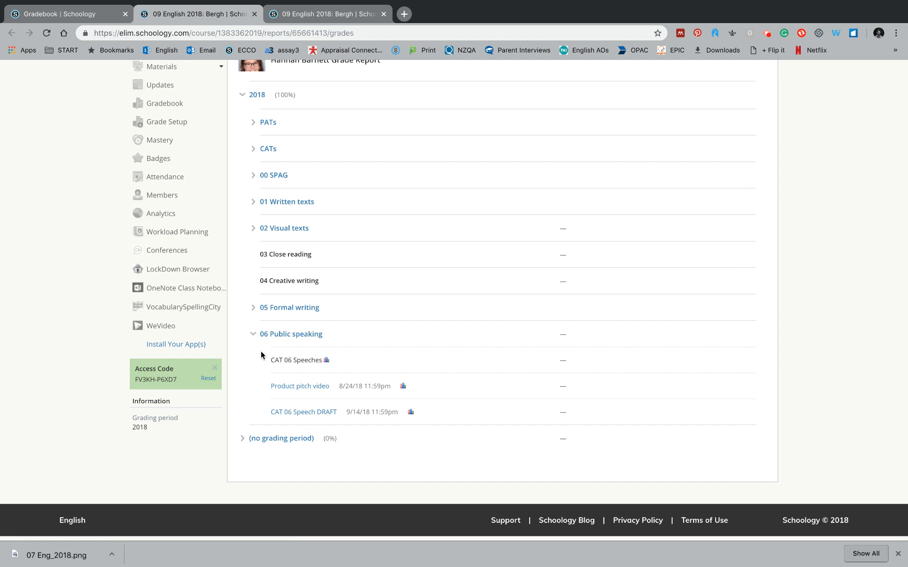
left_click(253, 312)
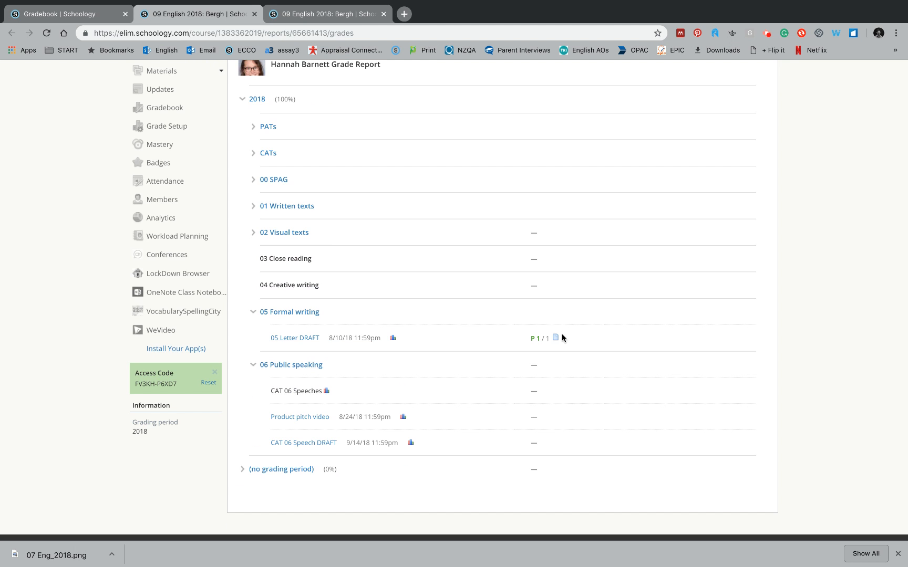
left_click(253, 366)
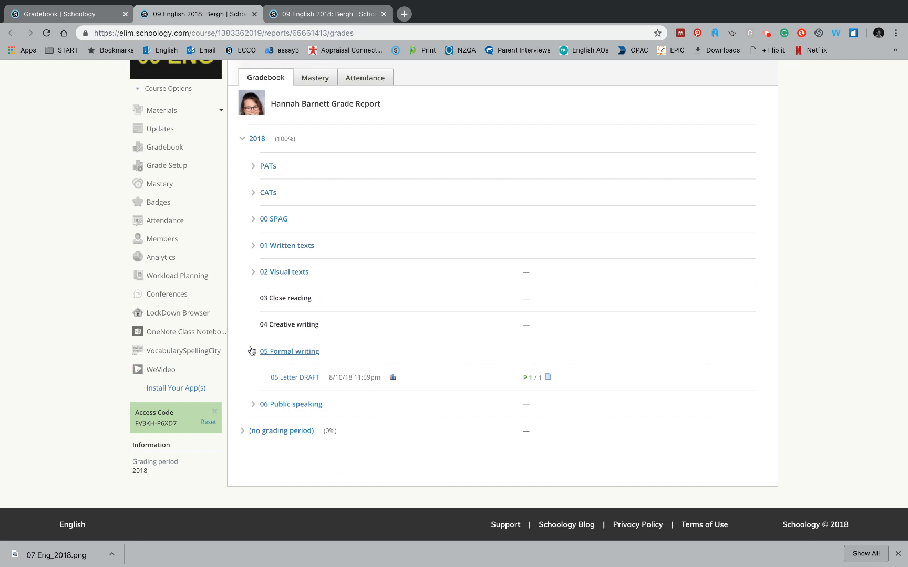
left_click(252, 351)
scroll(298, 266, "up", 3)
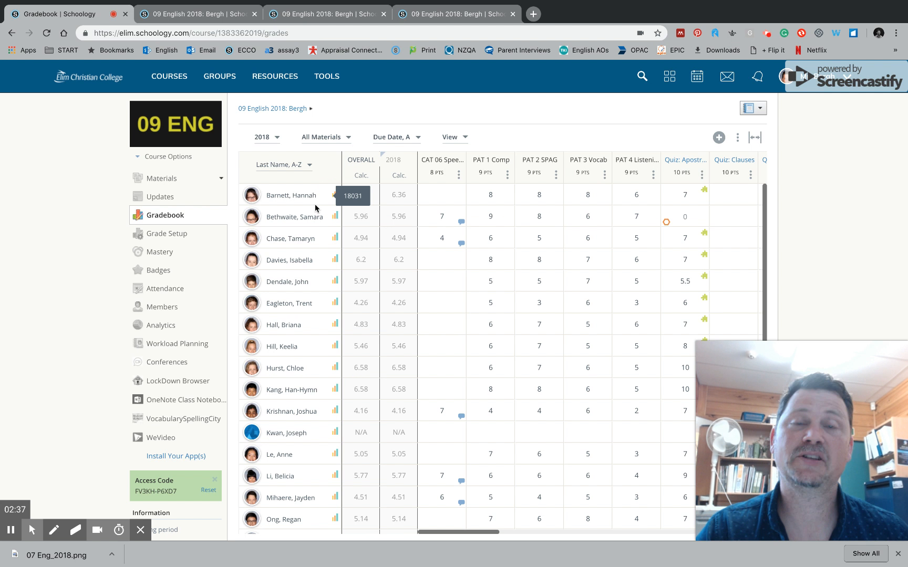
- Open the Bergh section of 07 English 2019 from My Courses and go to its Grade Setup
left_click(179, 90)
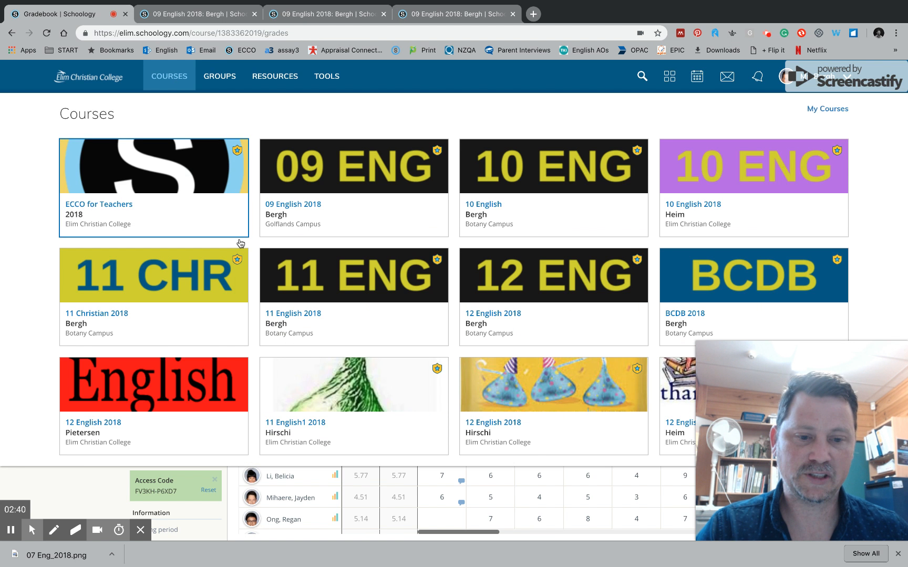
scroll(426, 320, "down", 2)
scroll(426, 320, "up", 2)
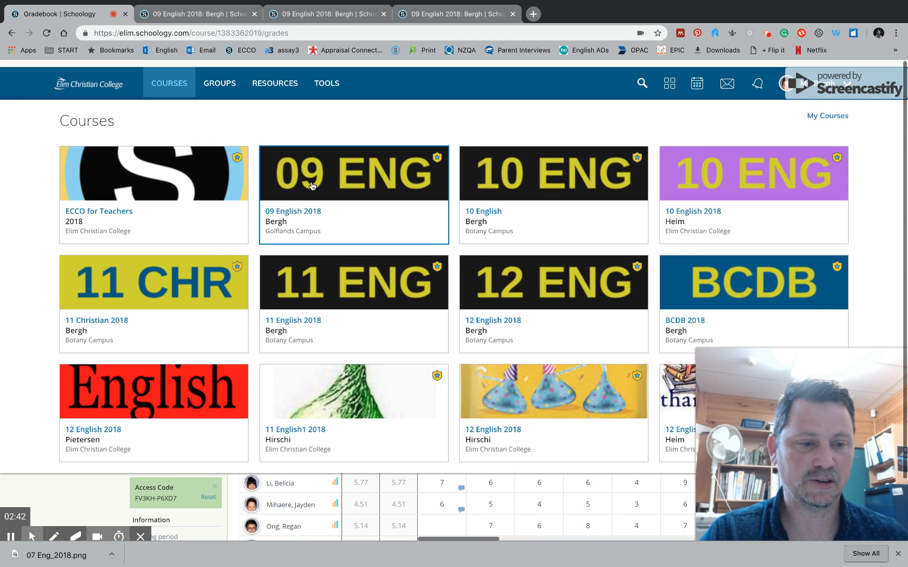
left_click(498, 183)
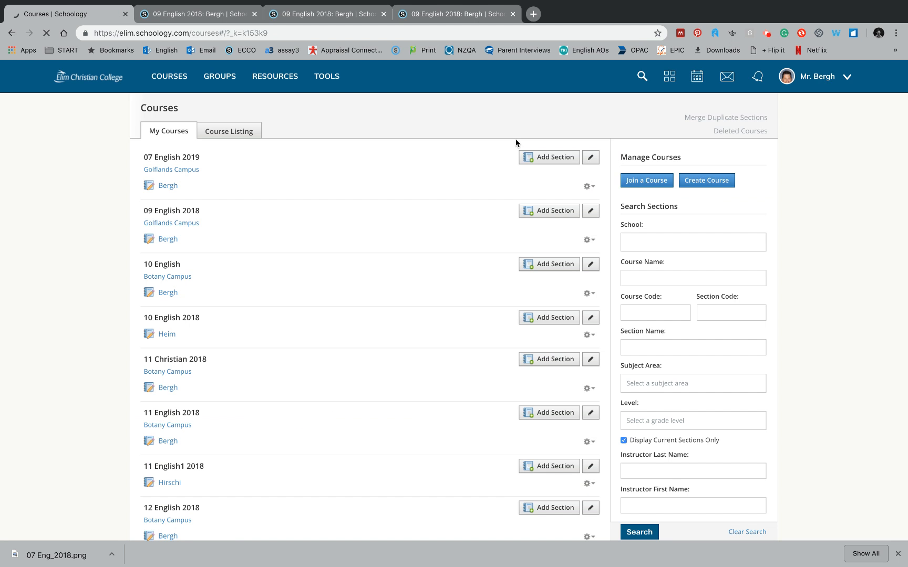
left_click(168, 187)
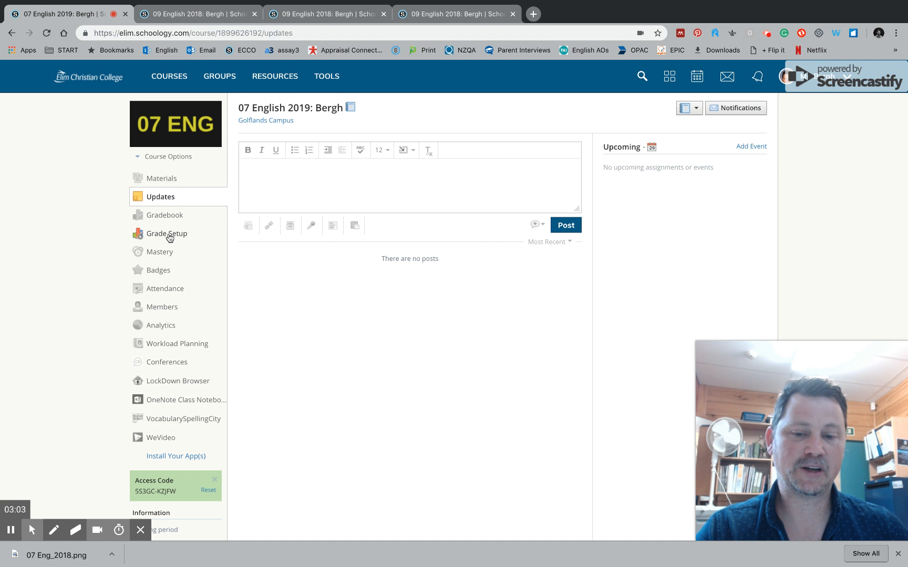
left_click(168, 234)
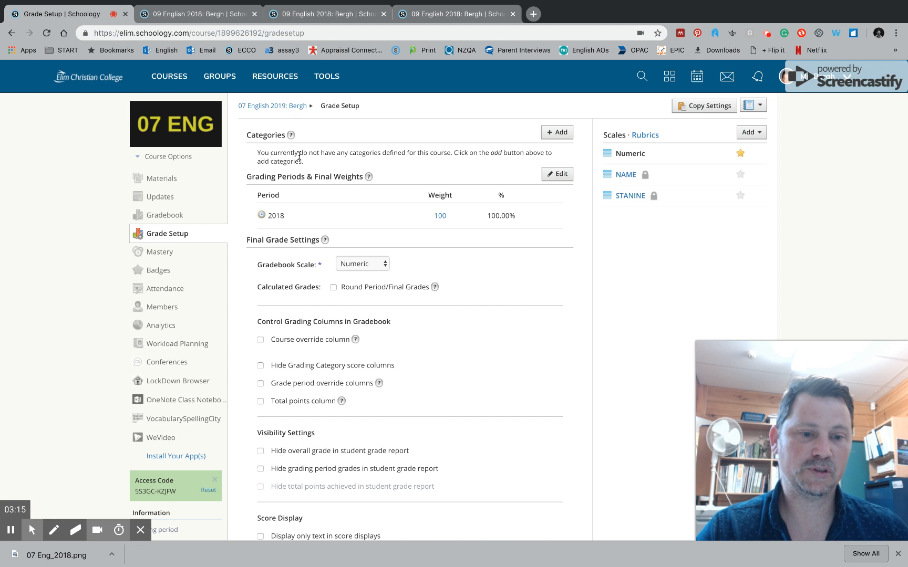
- Create a grading category named 'Creative writing' calculated by Total pts
left_click(557, 134)
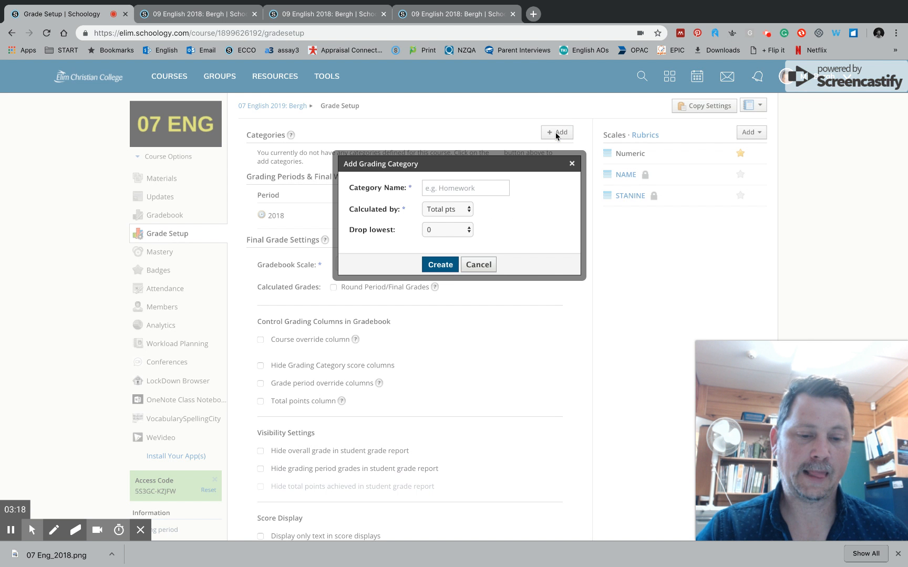
left_click(450, 185)
type("C")
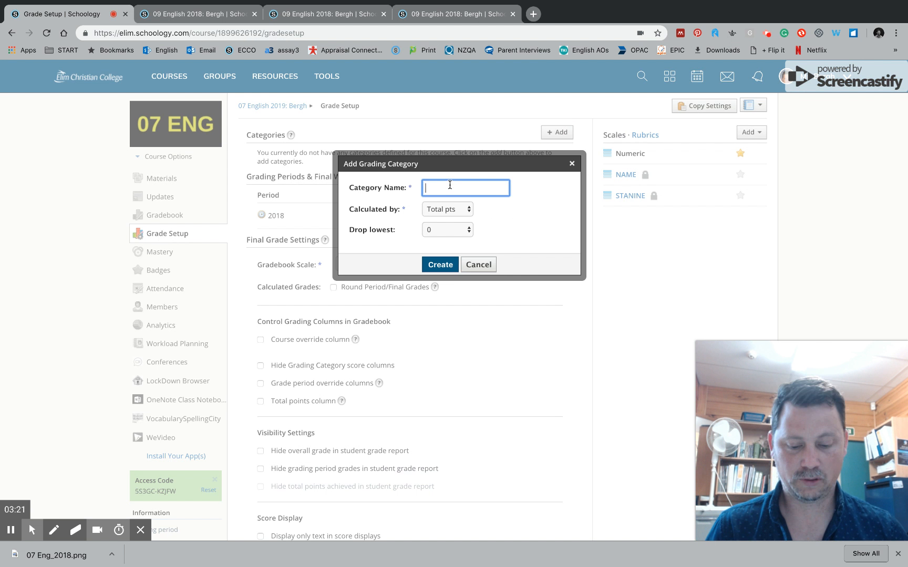
type("reative writing")
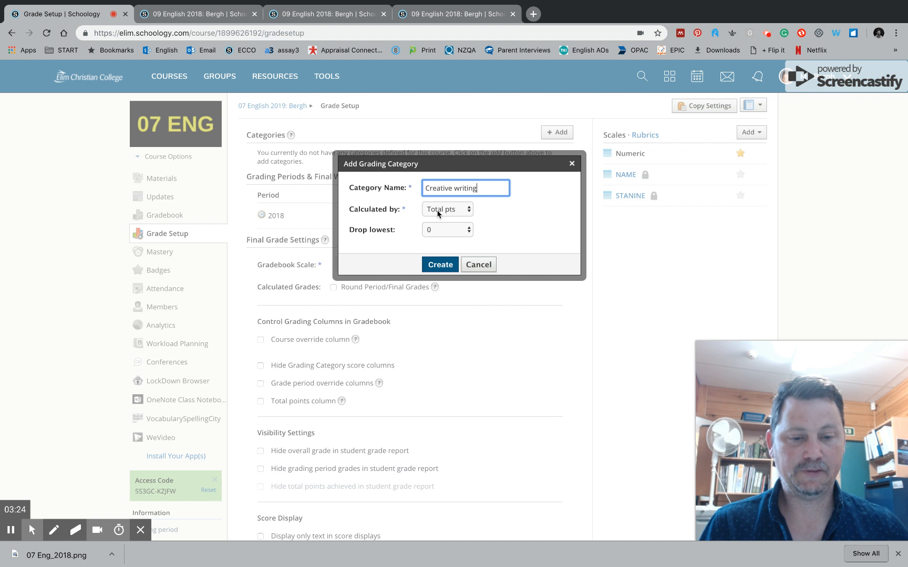
left_click(439, 264)
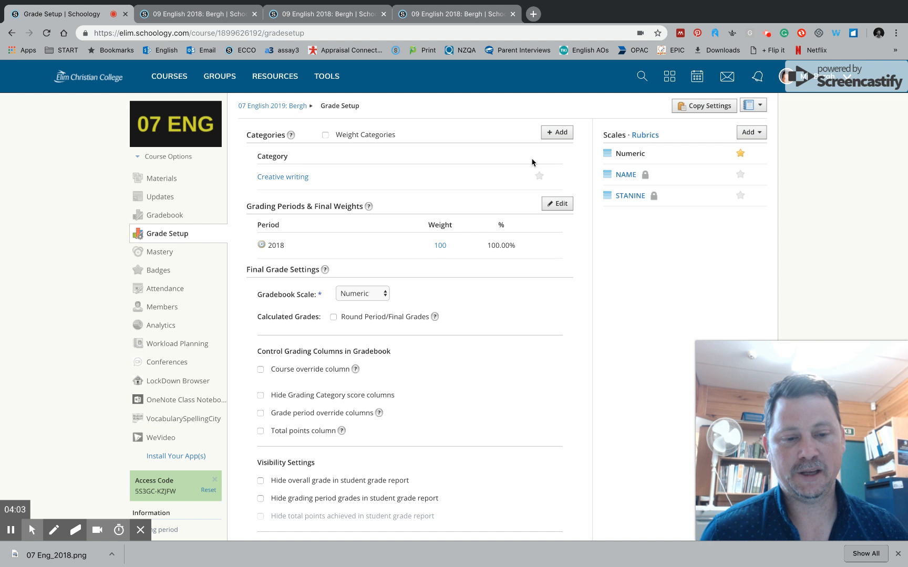
- Create a second grading category named '1.1'
left_click(553, 136)
left_click(448, 188)
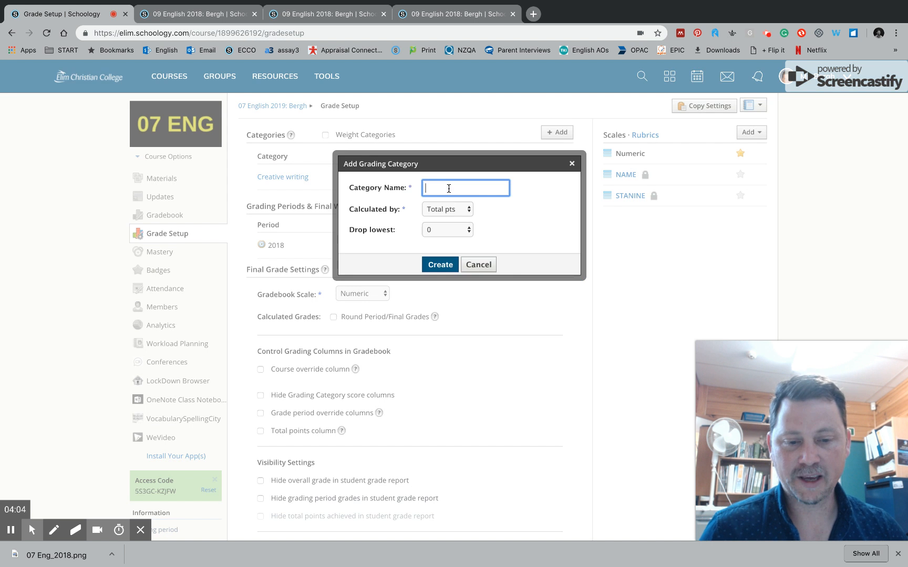
type("1.1")
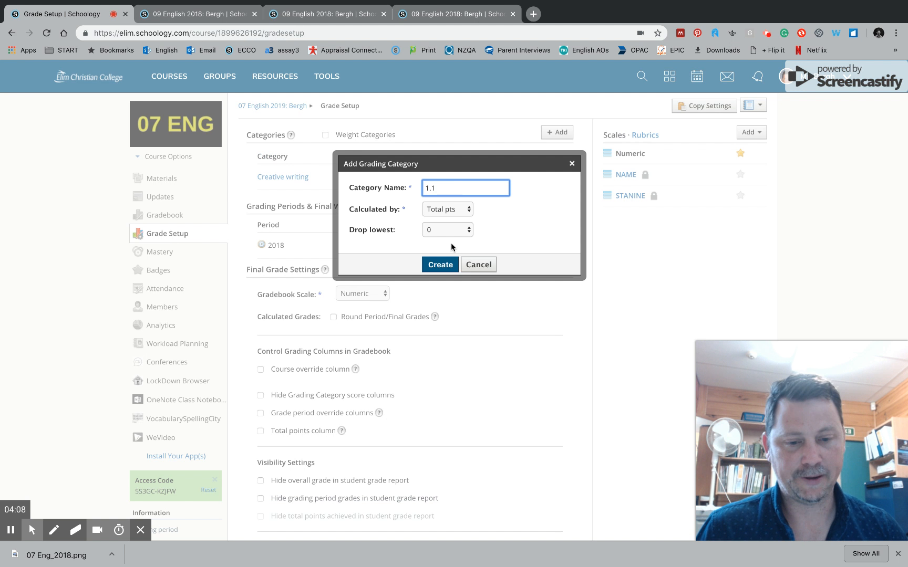
left_click(543, 234)
left_click(441, 266)
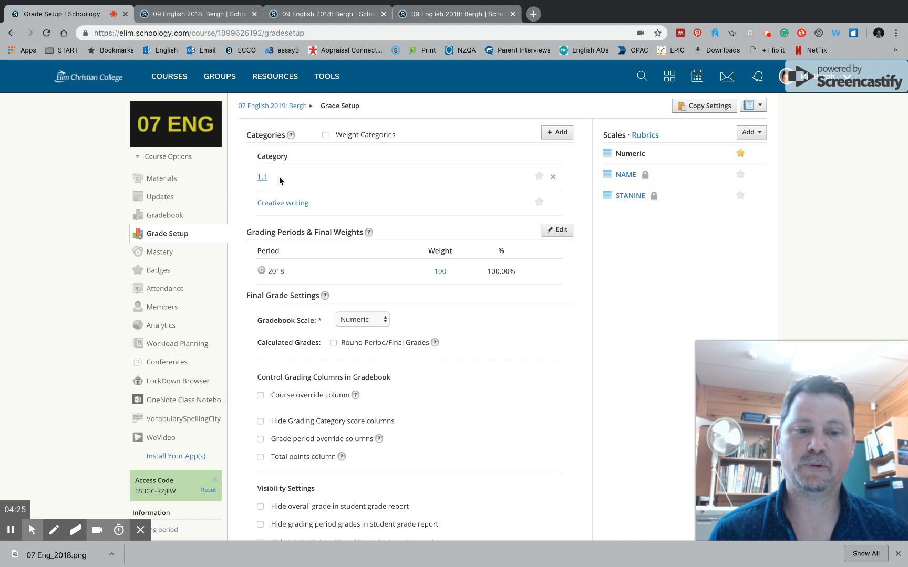
- Delete the 1.1 category, then return home from the Page Not Found error
left_click(553, 177)
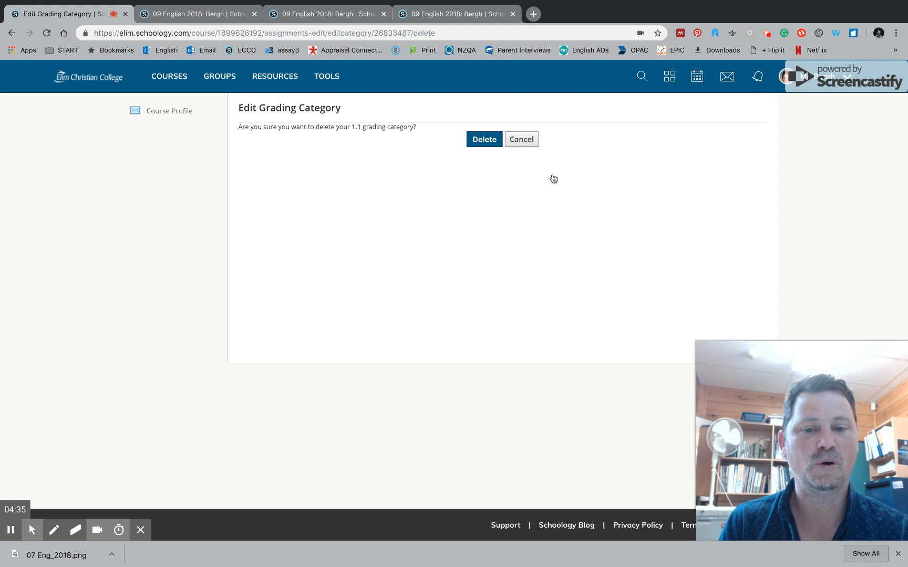
left_click(488, 146)
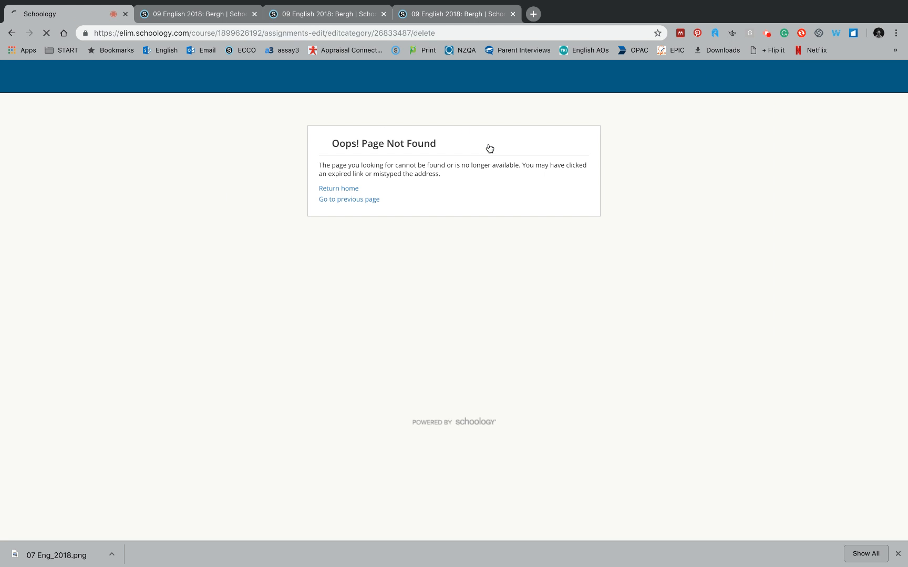
left_click(341, 190)
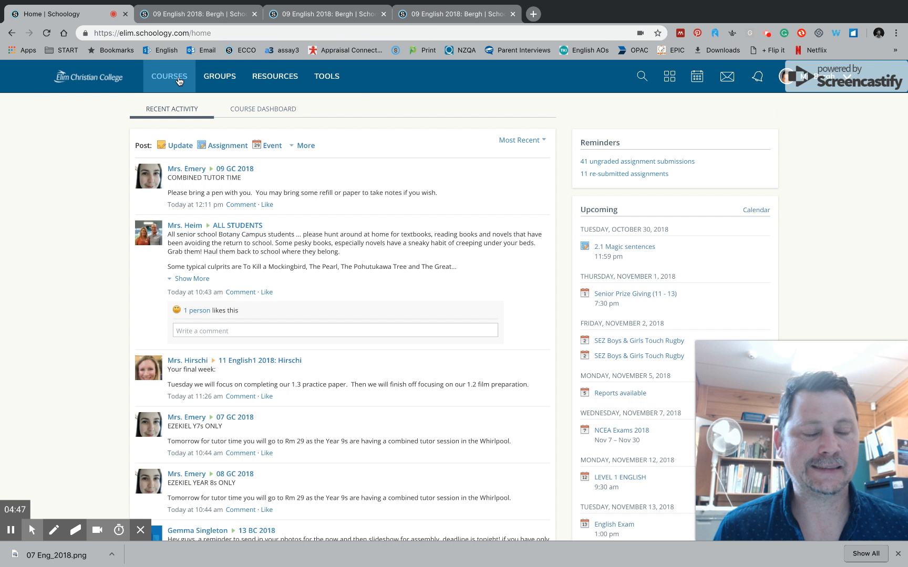
- Briefly open 07 English 2019 from My Courses, then open the 12 ENG course card
left_click(178, 79)
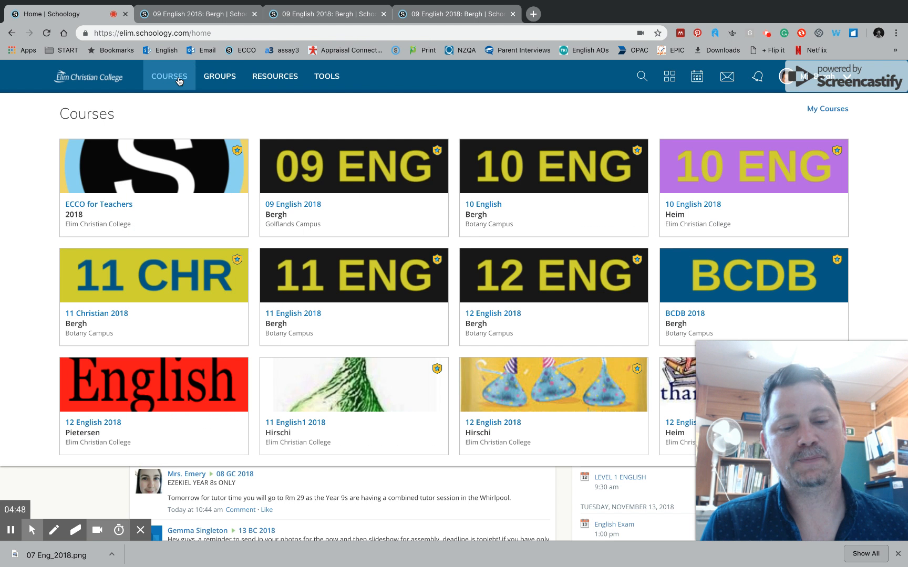
left_click(830, 111)
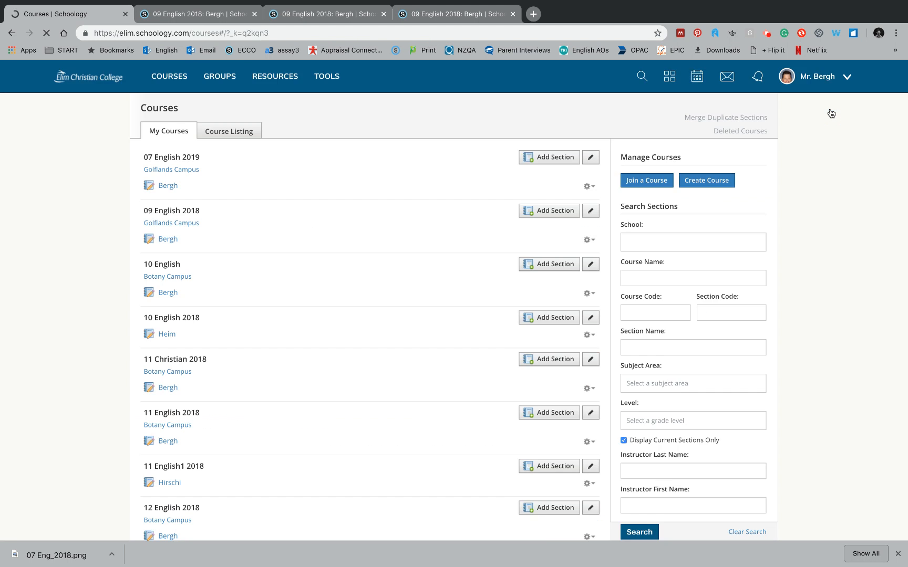
left_click(167, 186)
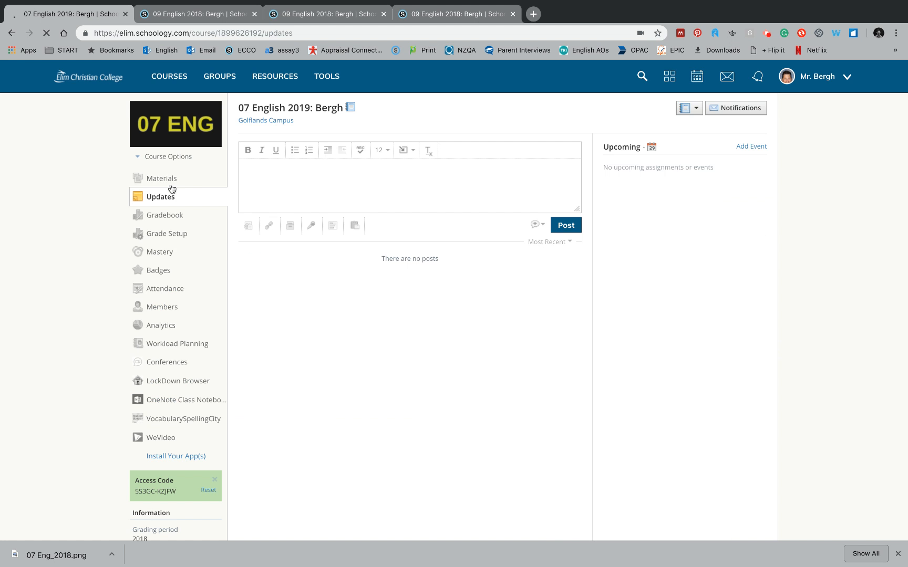
left_click(169, 77)
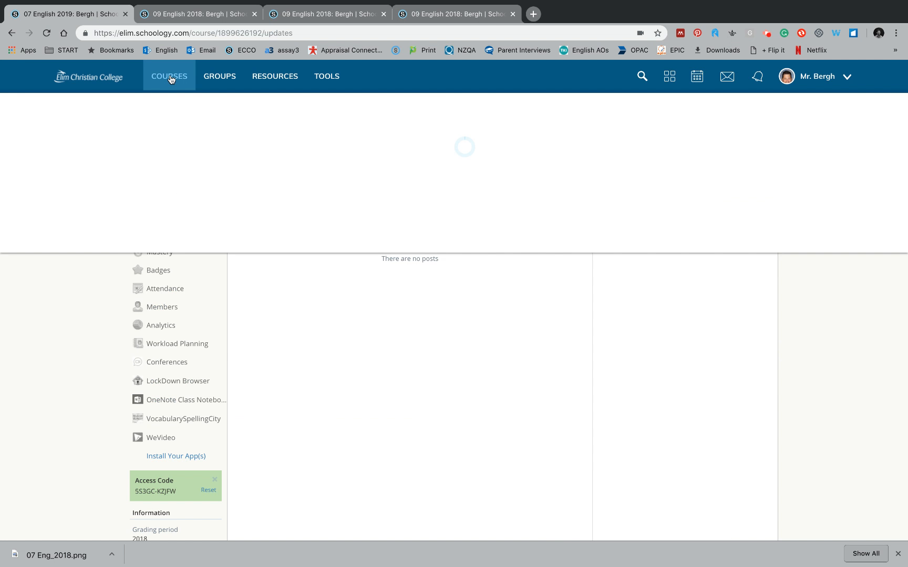
left_click(541, 292)
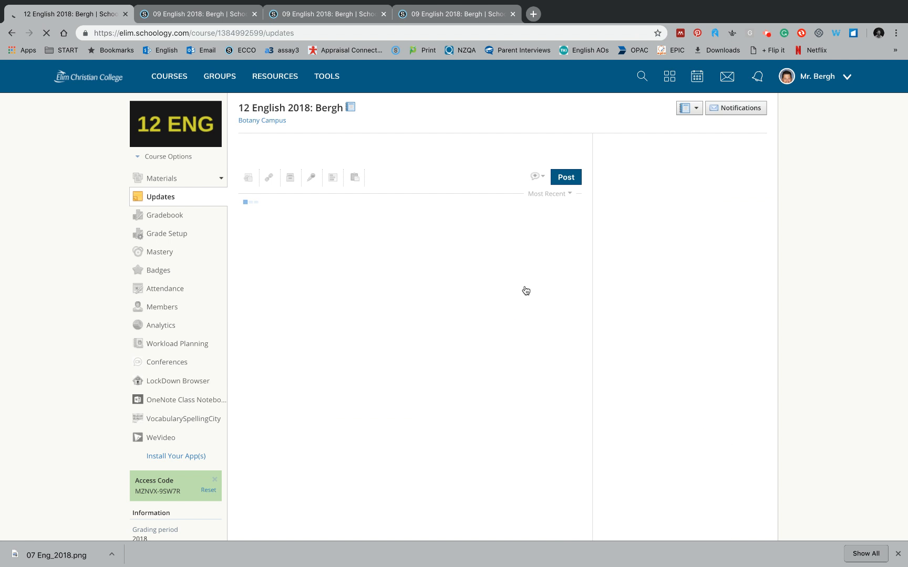
- Open 12 English 2018's Grade Setup and inspect 2.1 Written texts without changing it
left_click(163, 235)
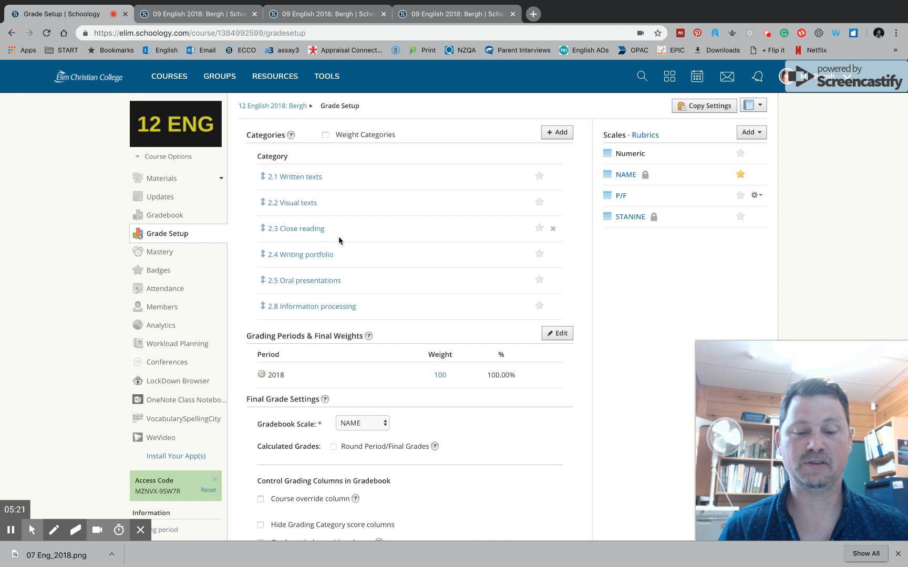
left_click(301, 178)
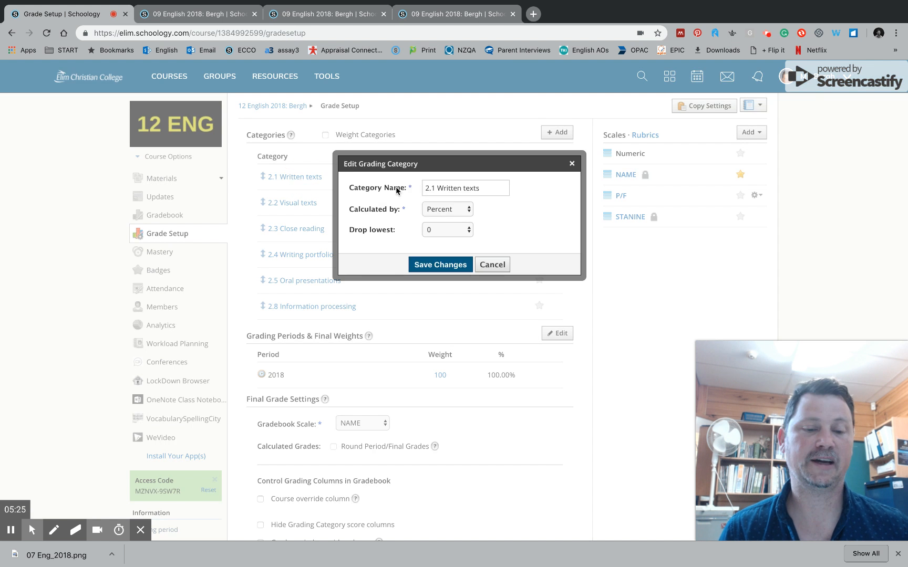
left_click(499, 269)
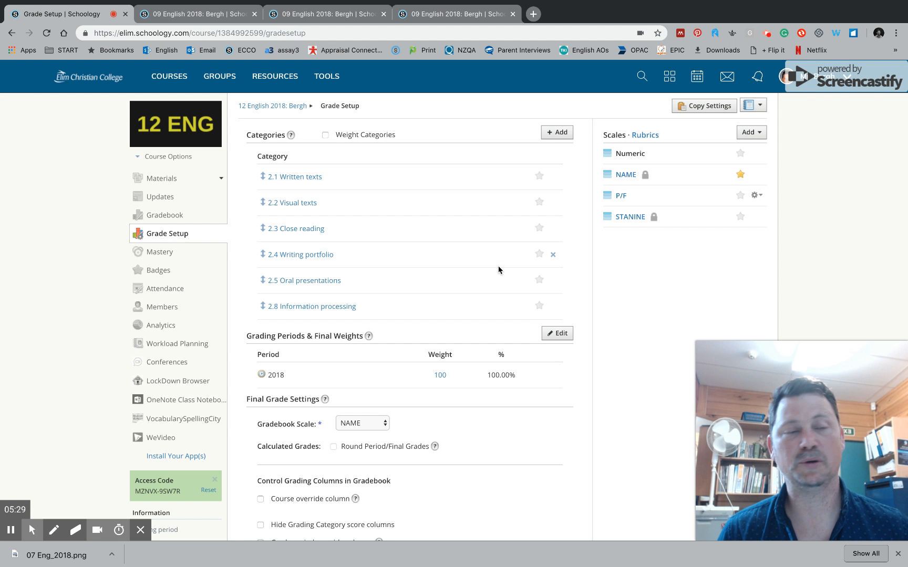